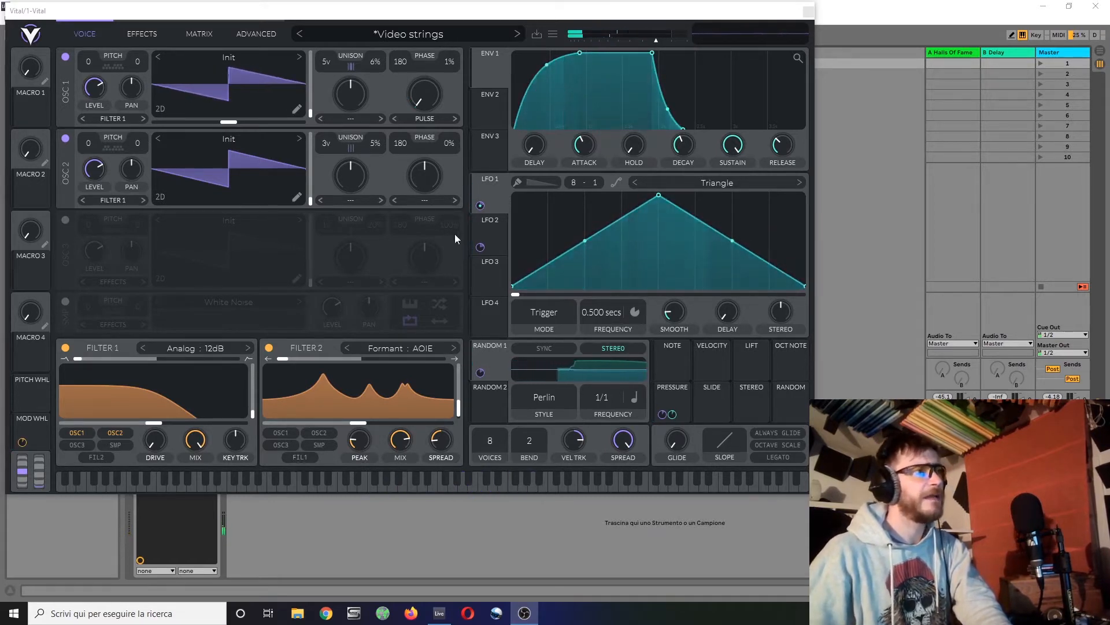
# - Raise the synth's master output volume to about -1.56 dB
pyautogui.click(655, 40)
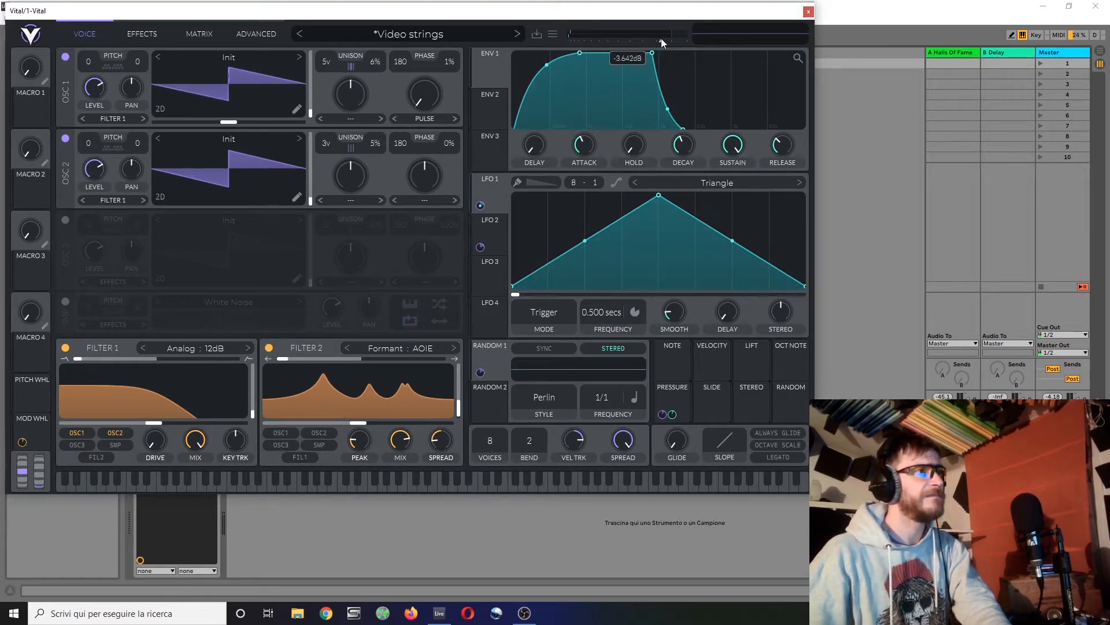
pyautogui.moveTo(663, 39); pyautogui.dragTo(667, 42)
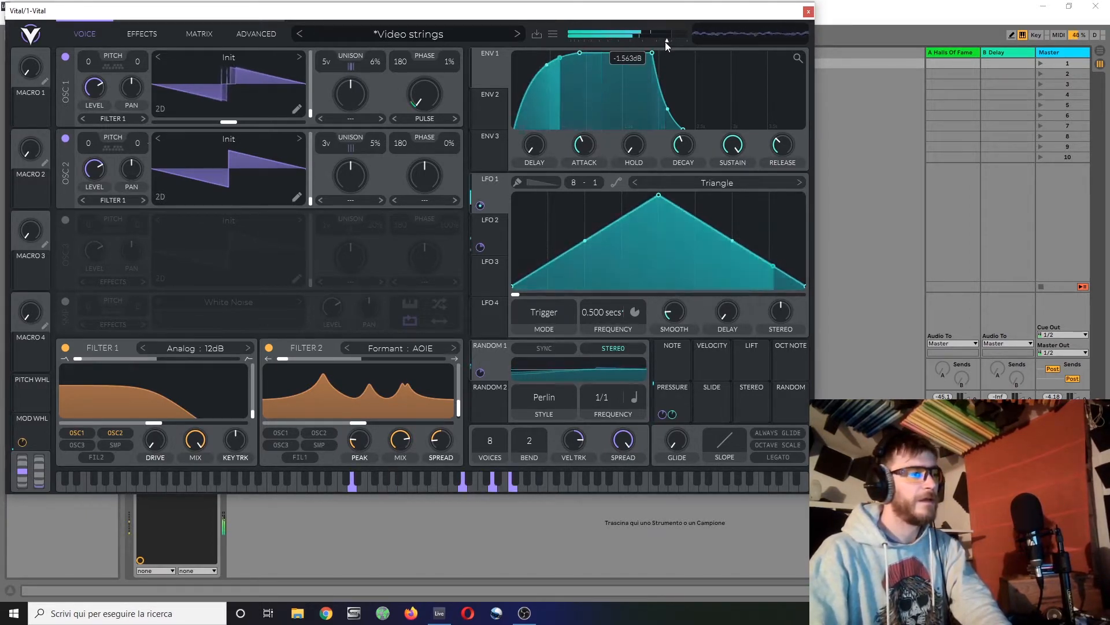
# - Feed Filter 1 into the formant Filter 2, lower Filter 2's spread, and raise Filter 1's key tracking
pyautogui.click(304, 456)
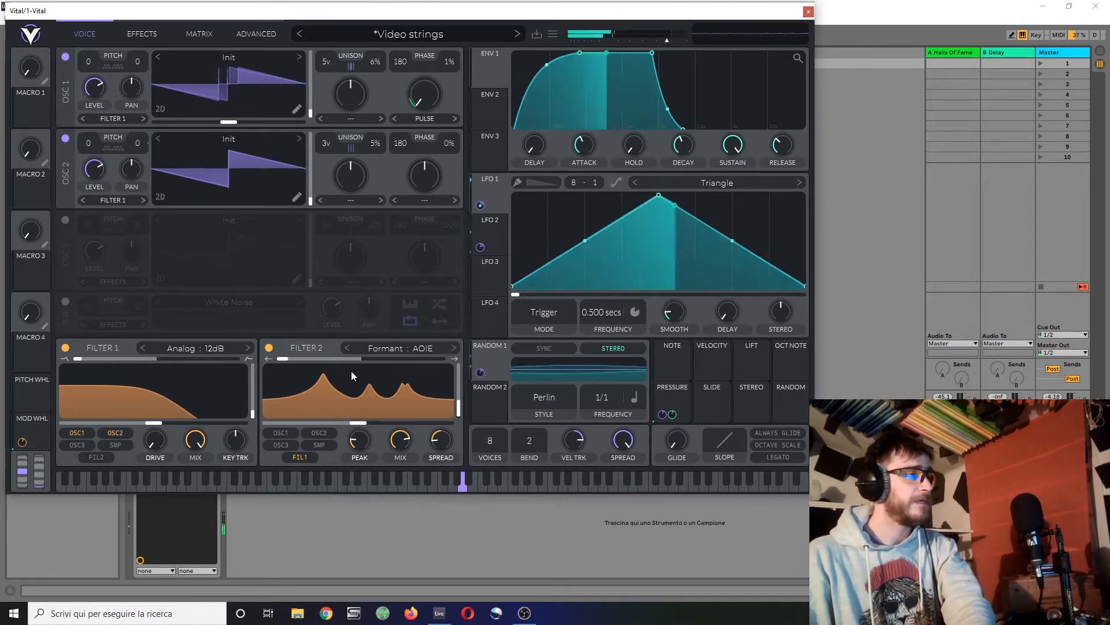
pyautogui.moveTo(283, 358)
pyautogui.mouseDown()
pyautogui.moveTo(320, 359)
pyautogui.moveTo(292, 370)
pyautogui.mouseUp()
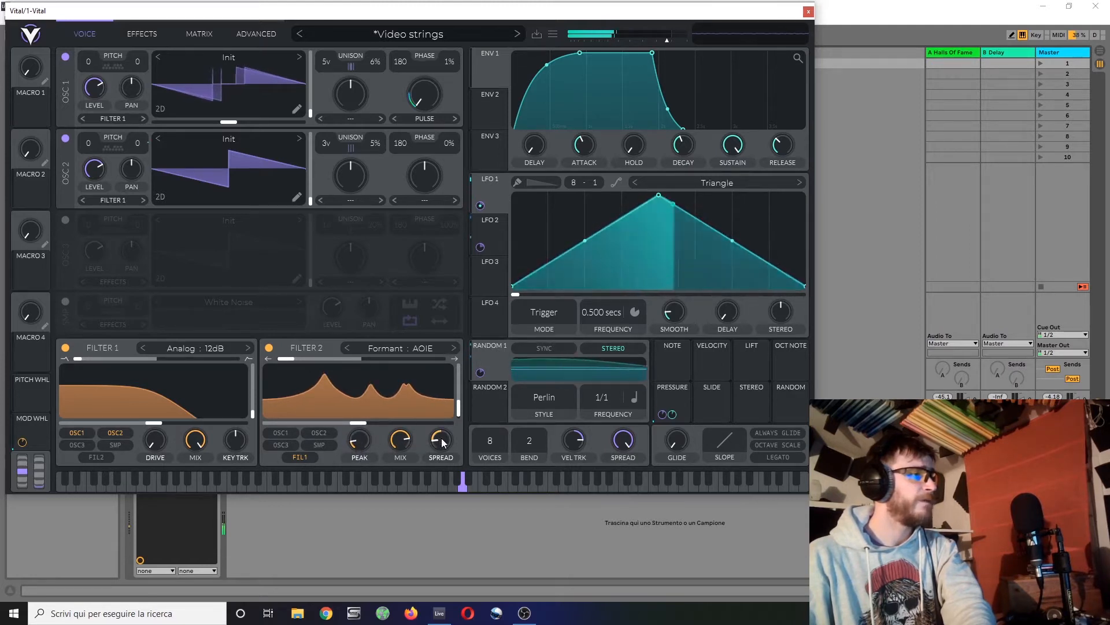
pyautogui.moveTo(443, 443); pyautogui.dragTo(462, 479)
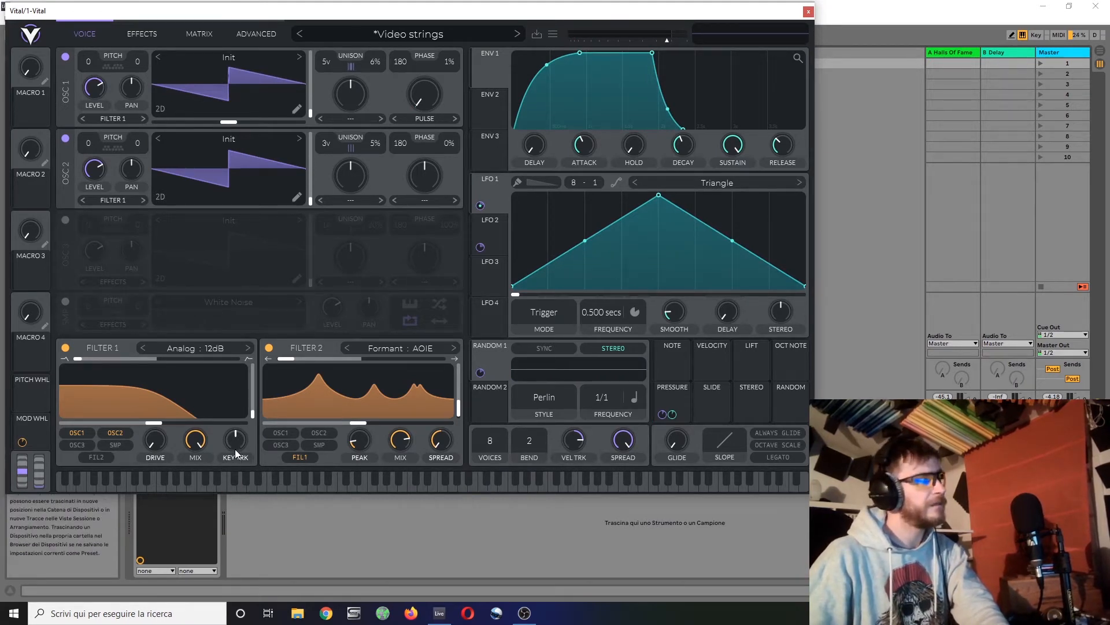
pyautogui.moveTo(235, 443); pyautogui.dragTo(245, 435)
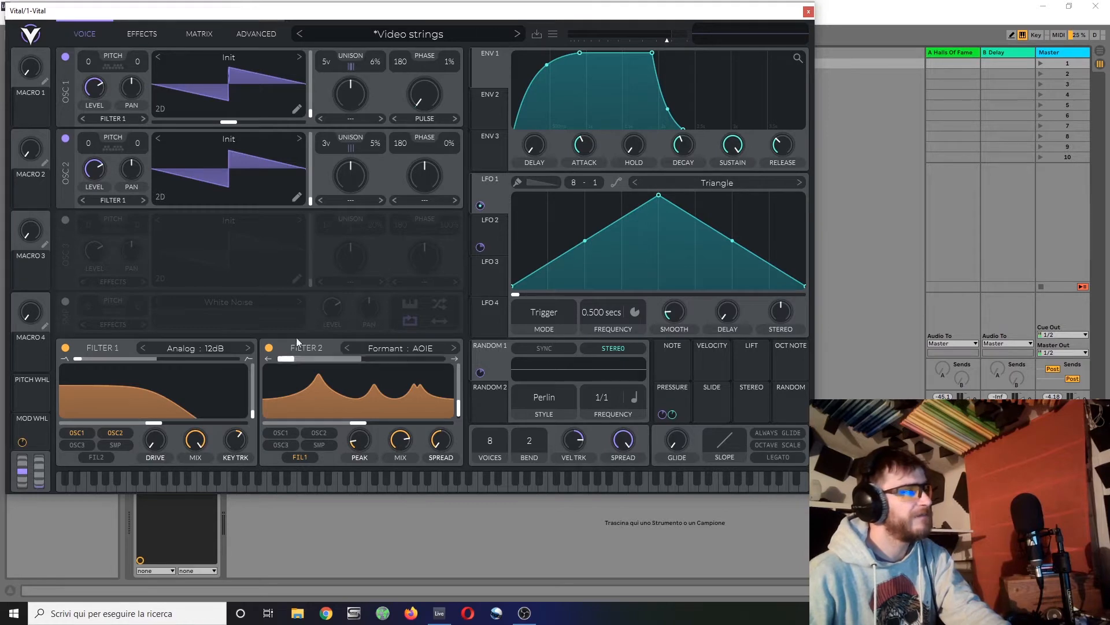
# - Enable the Filter module in the effects chain and set its mode to Formant AIUO
pyautogui.click(144, 33)
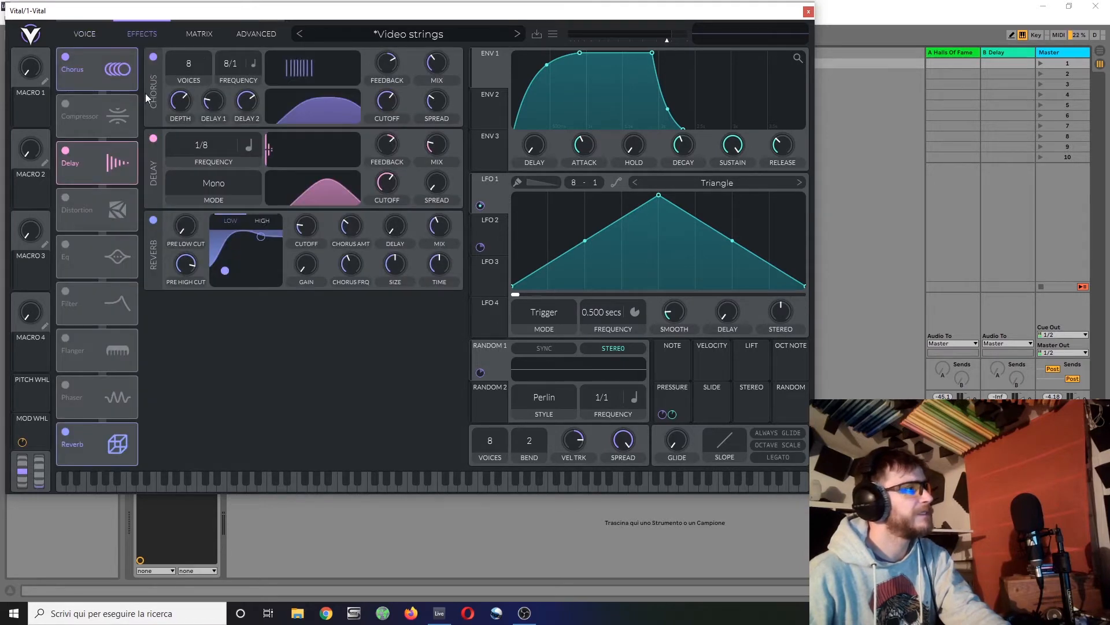
pyautogui.click(65, 292)
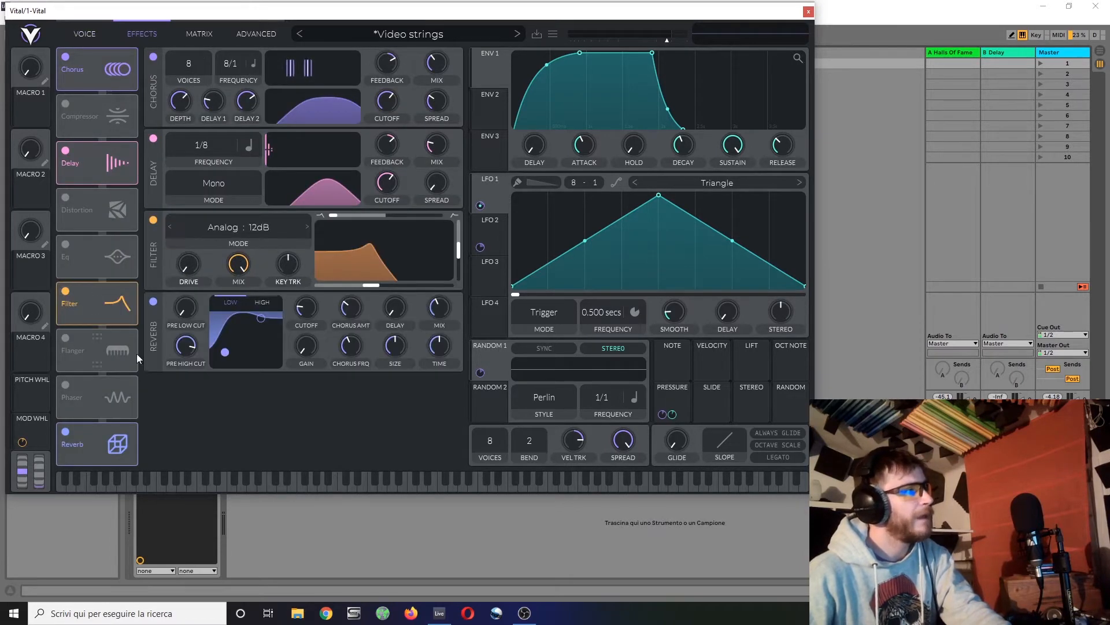
pyautogui.click(245, 228)
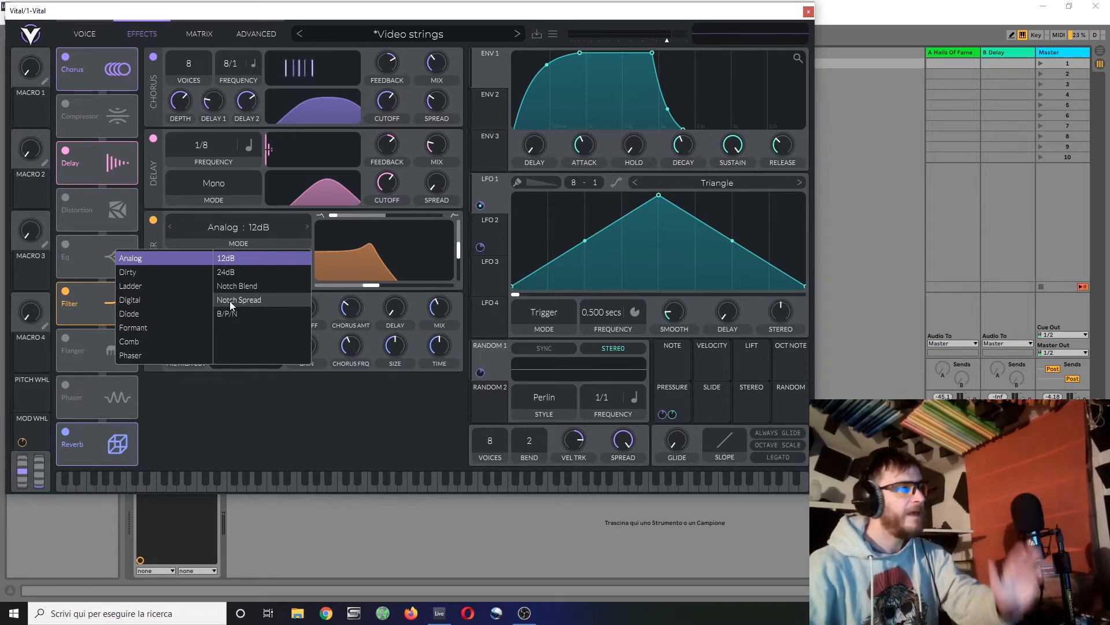
pyautogui.click(171, 327)
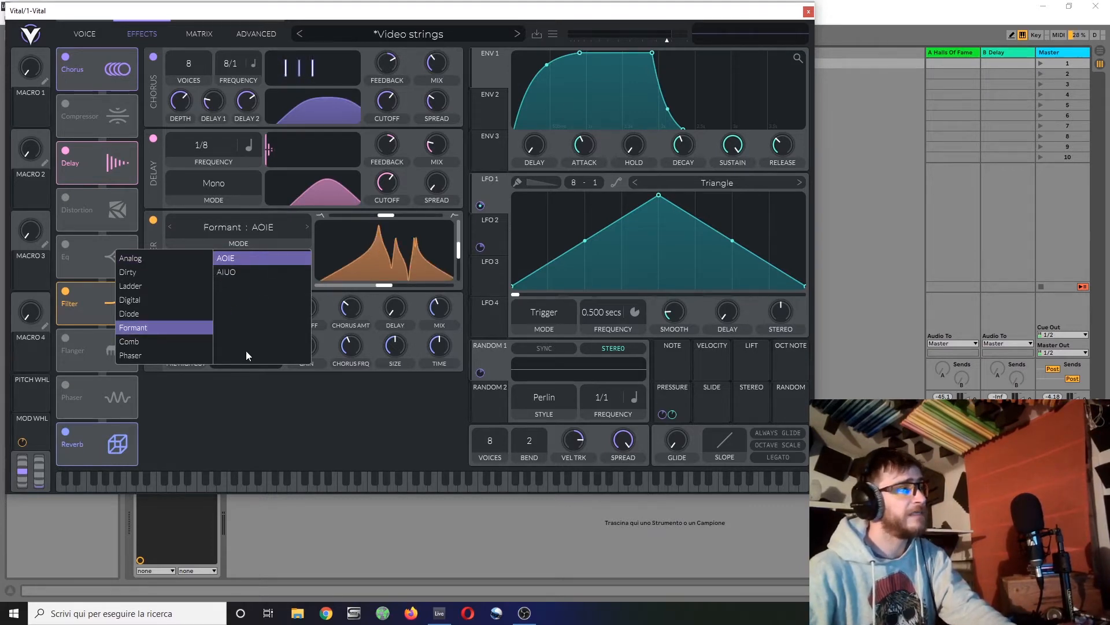
pyautogui.click(241, 272)
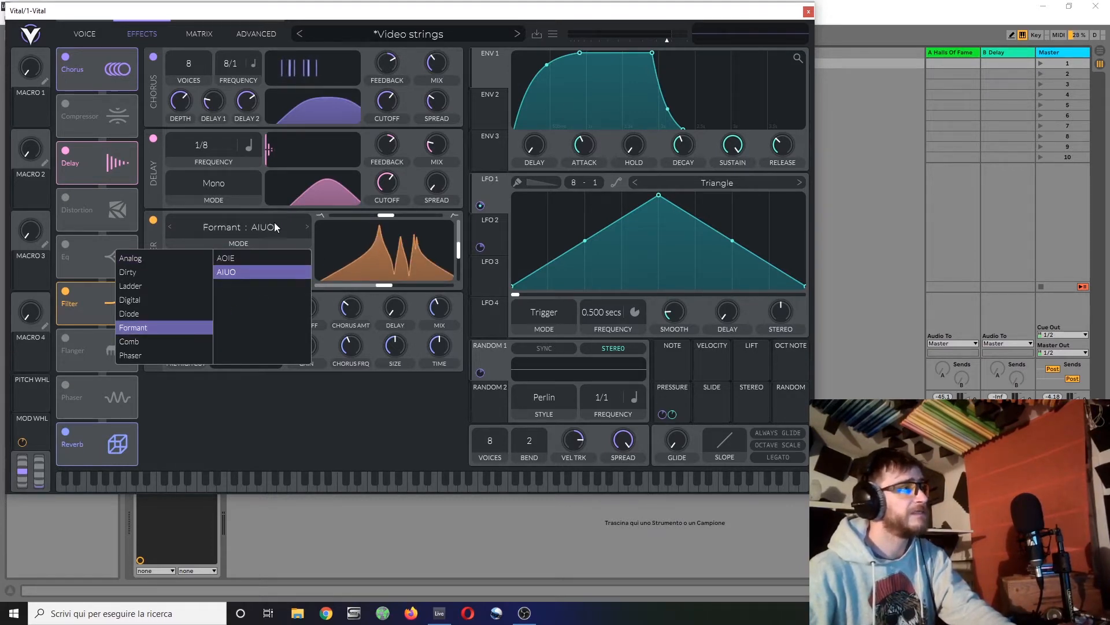
pyautogui.click(258, 416)
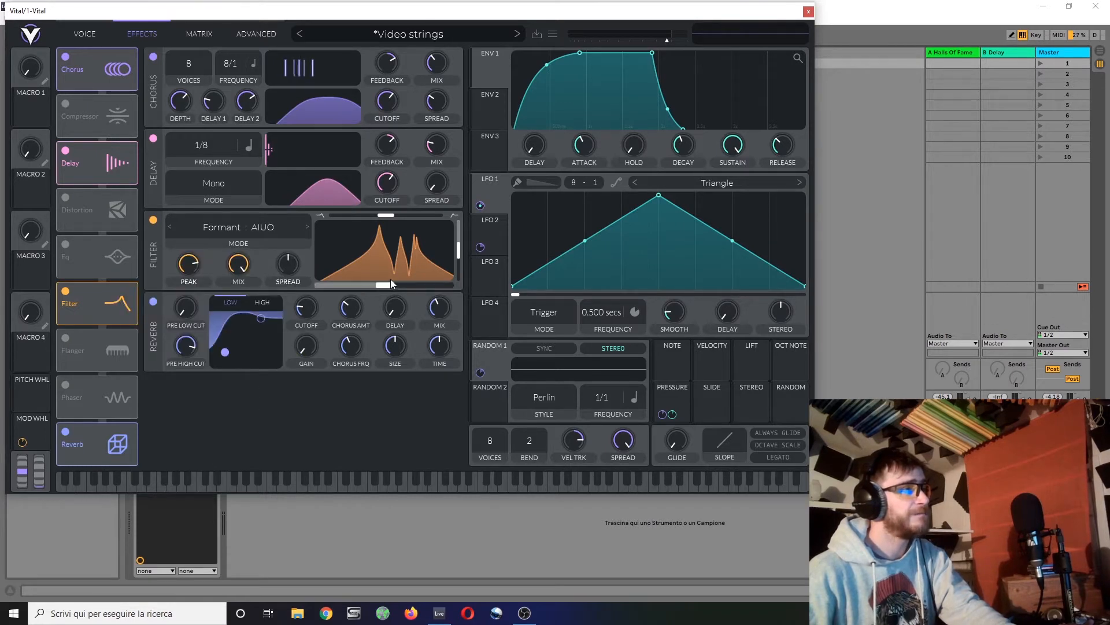
# - Lower the mix, spread and peak of the formant filter in the effects chain
pyautogui.moveTo(234, 267); pyautogui.dragTo(248, 295)
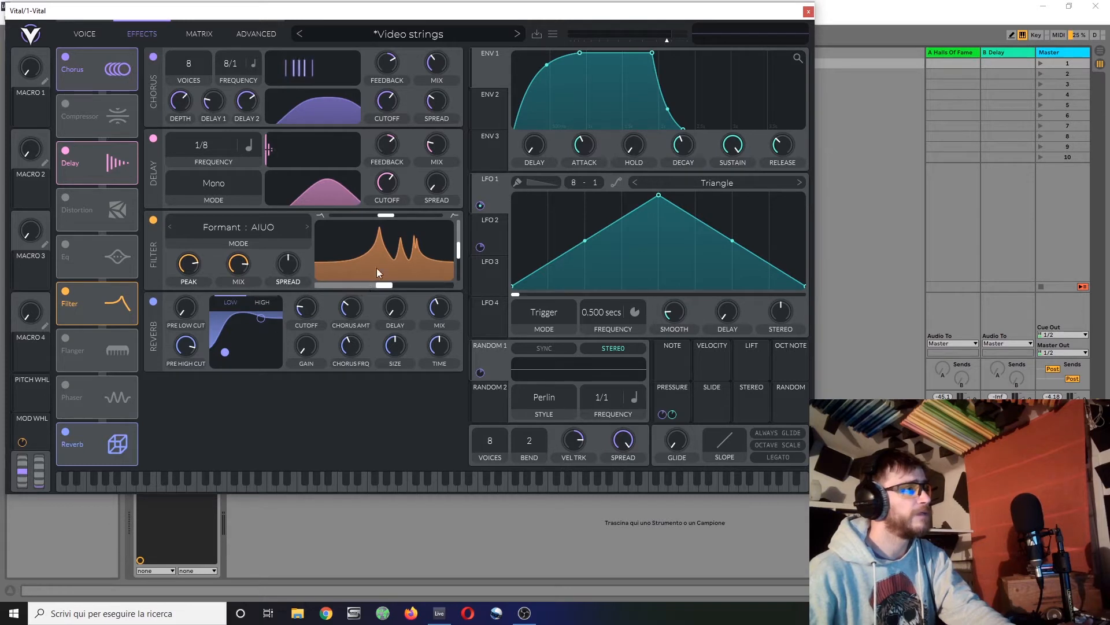
pyautogui.moveTo(188, 314)
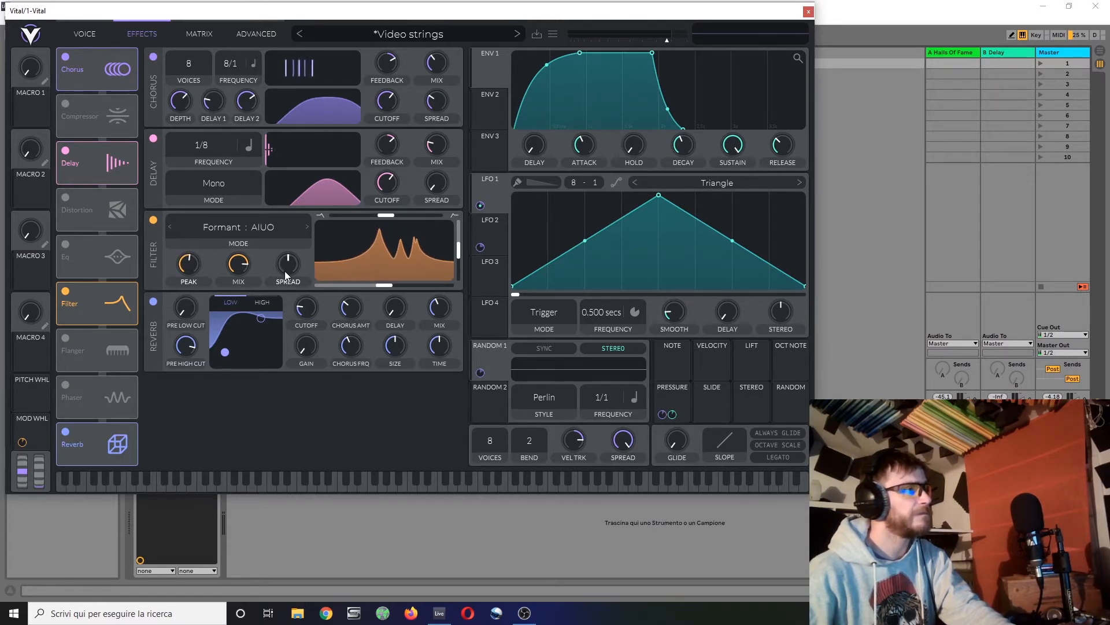
pyautogui.moveTo(288, 264); pyautogui.dragTo(286, 282)
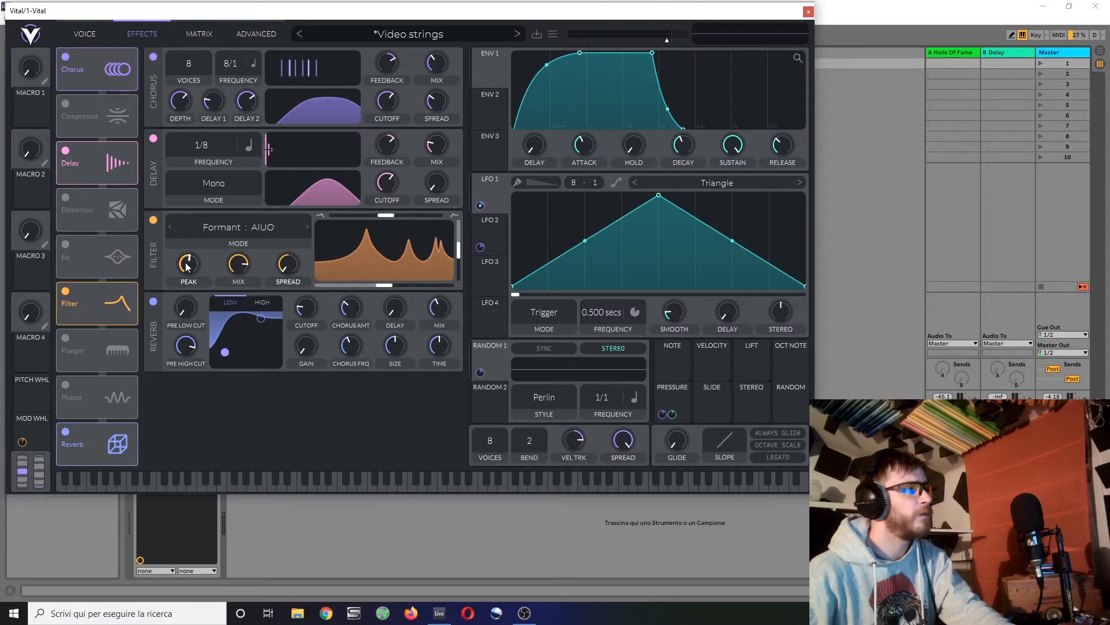
pyautogui.moveTo(187, 266); pyautogui.dragTo(187, 279)
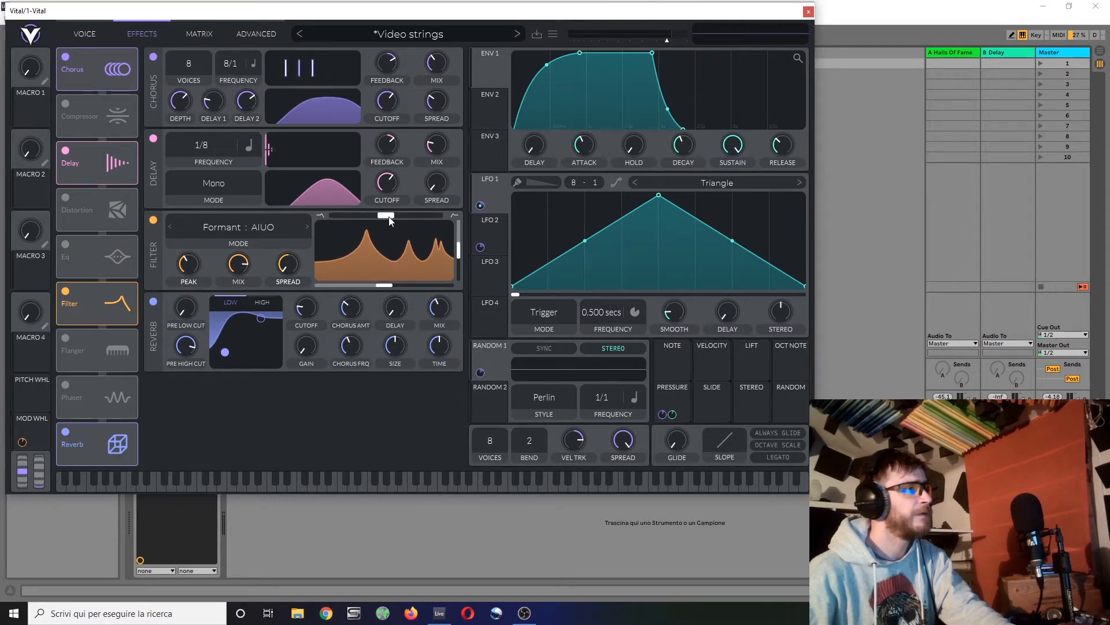
# - Lower the effect filter's transpose to near its minimum, raise its vertical formant position slightly, and reduce the mix further
pyautogui.moveTo(385, 215); pyautogui.dragTo(338, 228)
pyautogui.moveTo(458, 250)
pyautogui.mouseDown()
pyautogui.moveTo(454, 291)
pyautogui.moveTo(458, 234)
pyautogui.moveTo(453, 242)
pyautogui.mouseUp()
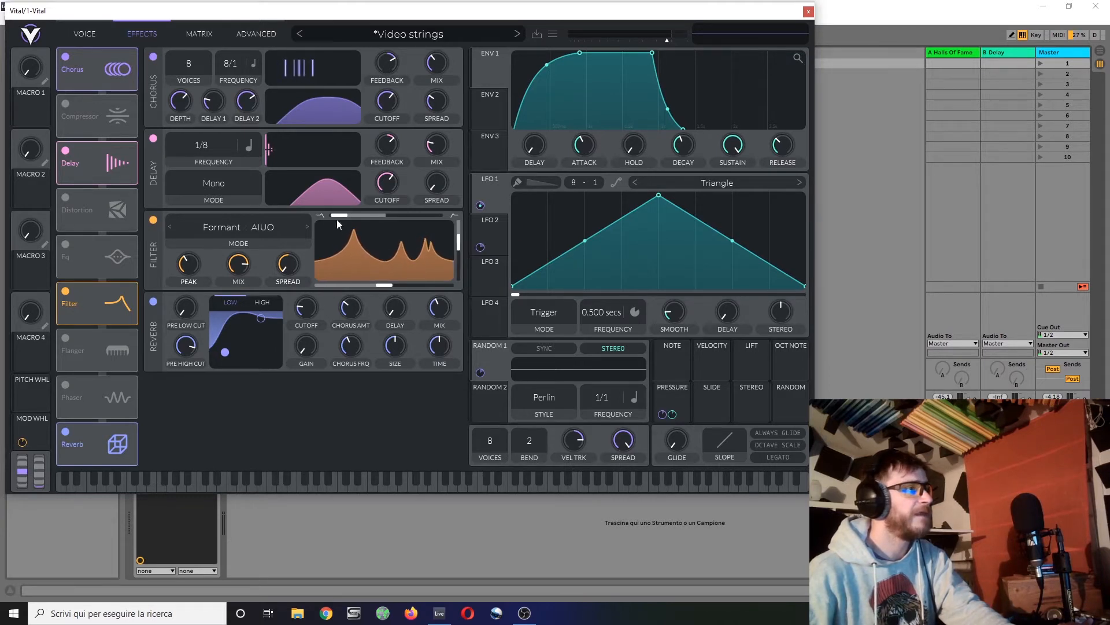
pyautogui.moveTo(337, 221); pyautogui.dragTo(332, 222)
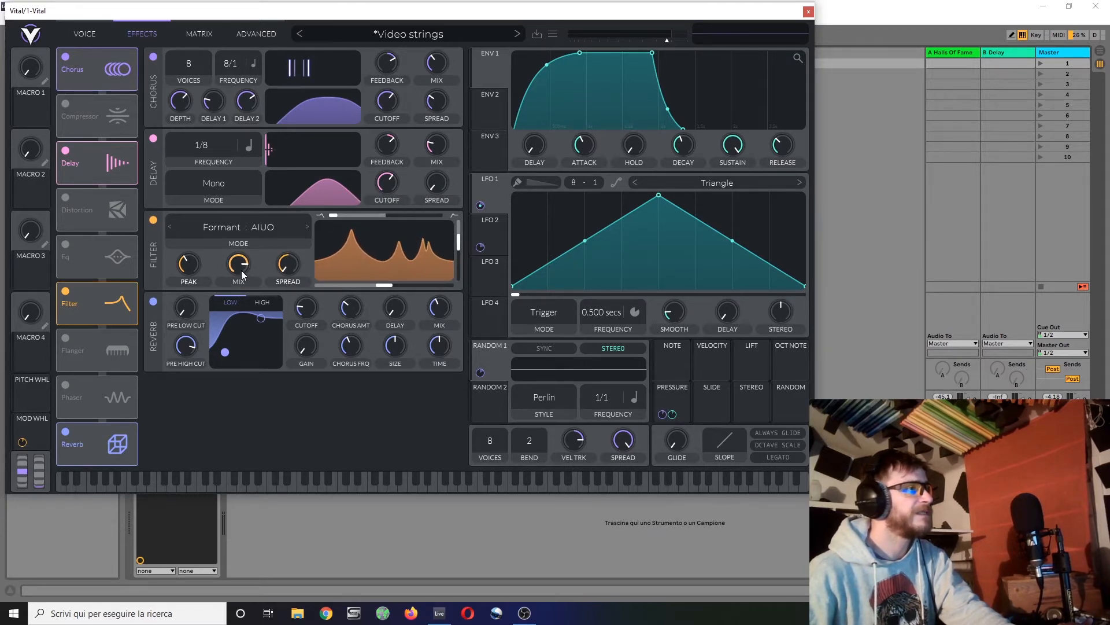
pyautogui.moveTo(242, 267); pyautogui.dragTo(240, 273)
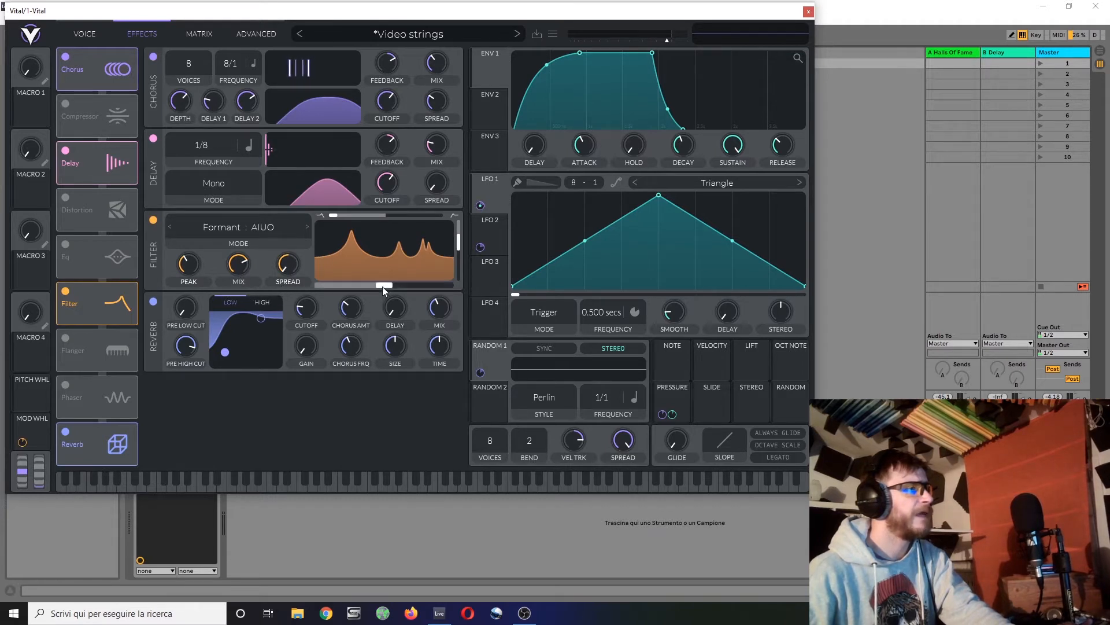
# - Lower the effect filter's horizontal formant position and change its vowel mode to Formant AOIE
pyautogui.moveTo(373, 287); pyautogui.dragTo(345, 286)
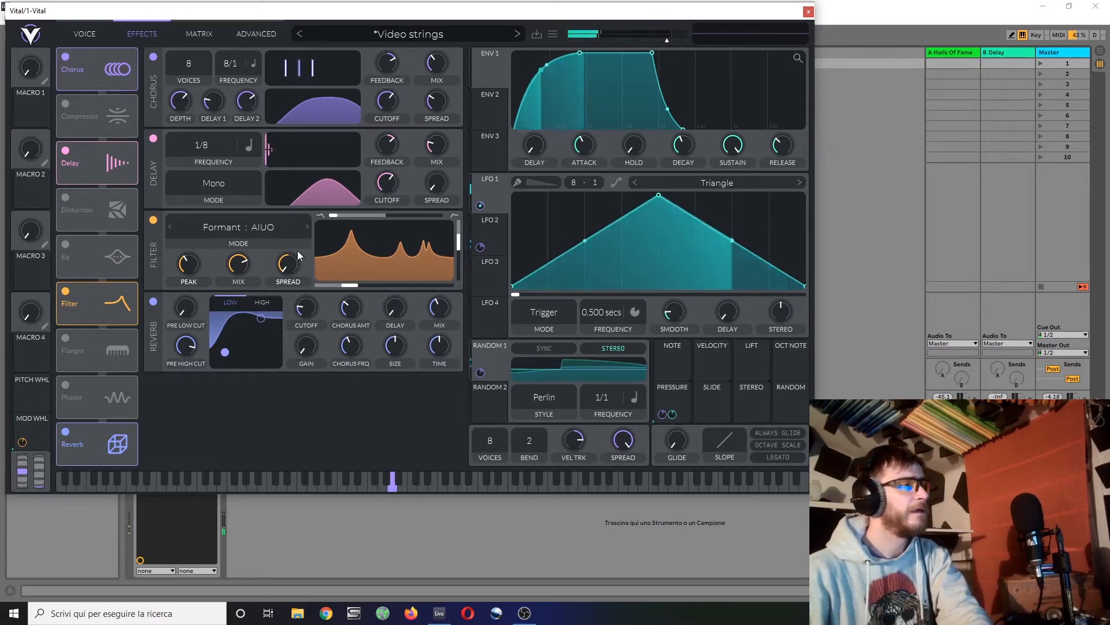
pyautogui.click(262, 225)
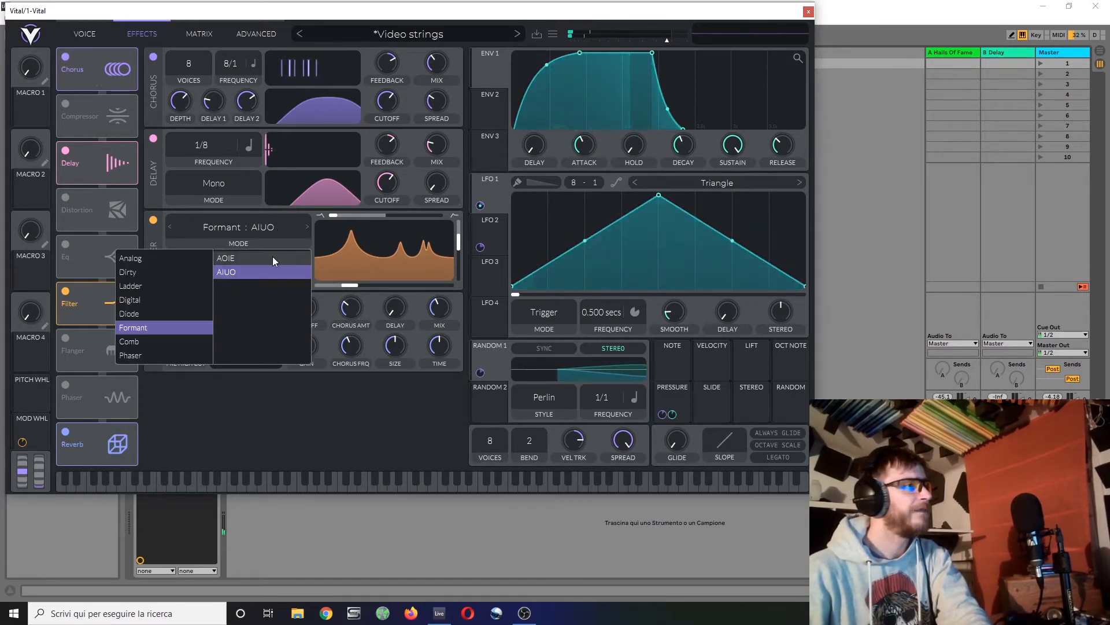
pyautogui.click(273, 256)
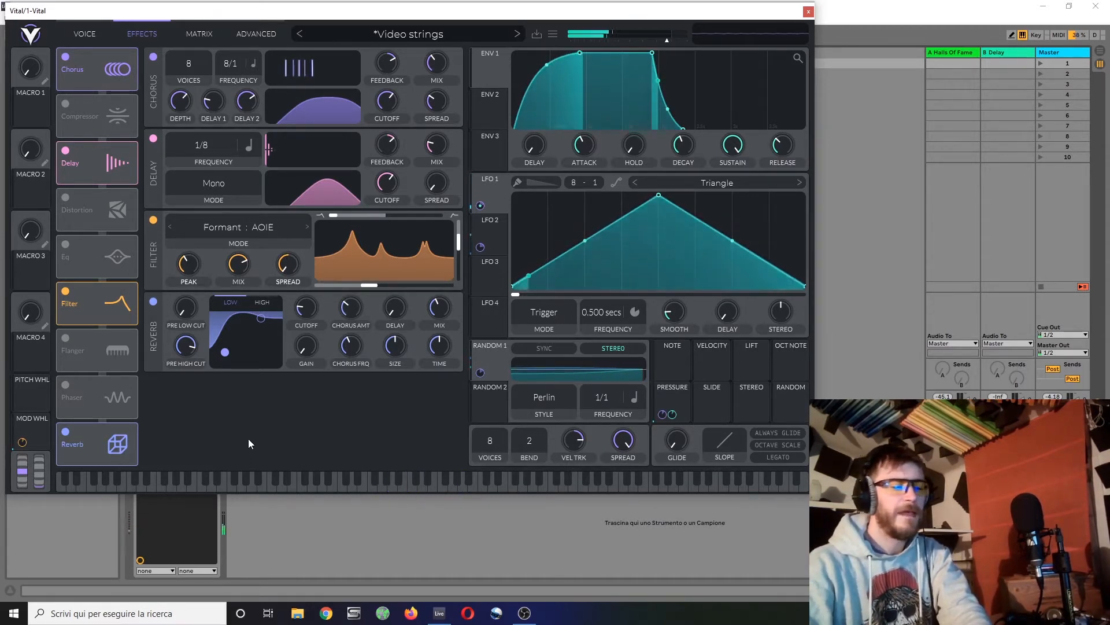
# - Change the voice section's Filter 2 to Low High Comb, with resonance at maximum and key tracking at 100%
pyautogui.click(82, 36)
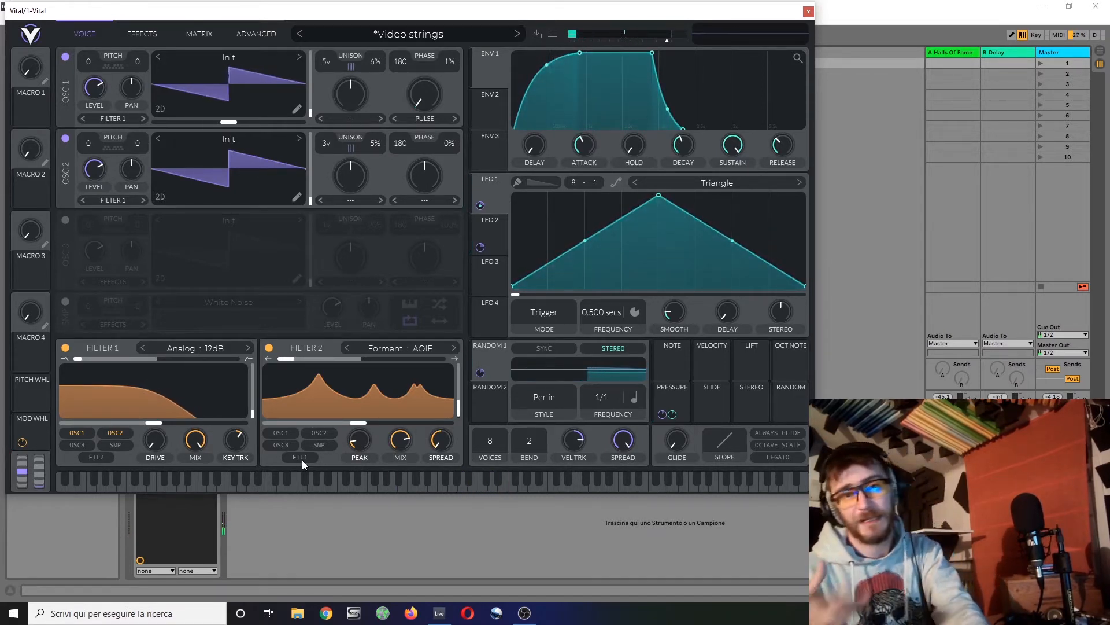
pyautogui.click(386, 349)
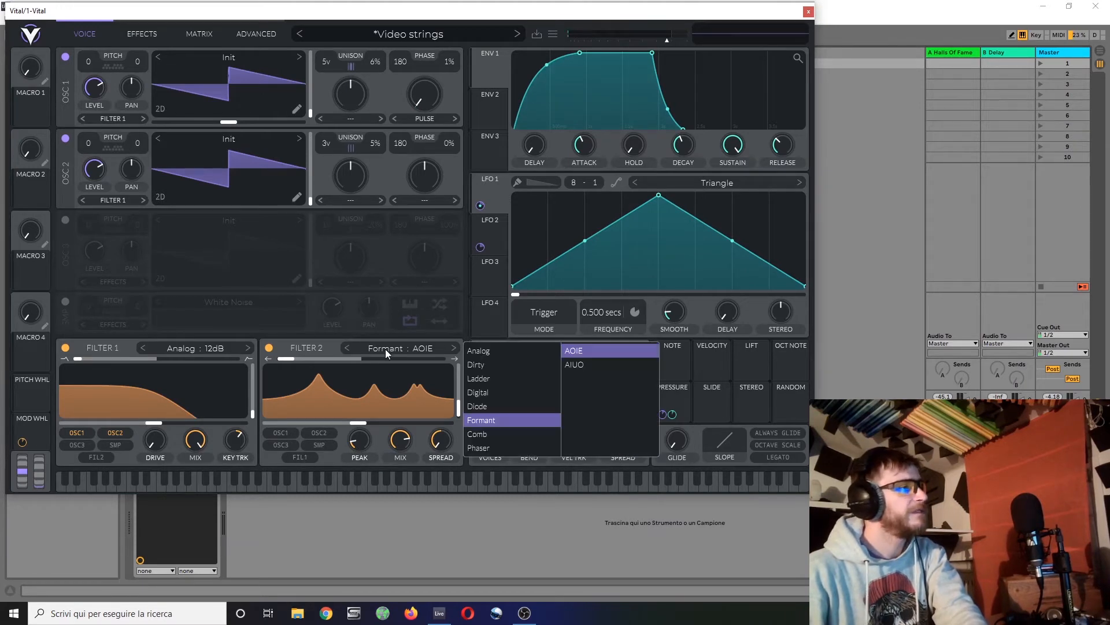
pyautogui.click(498, 431)
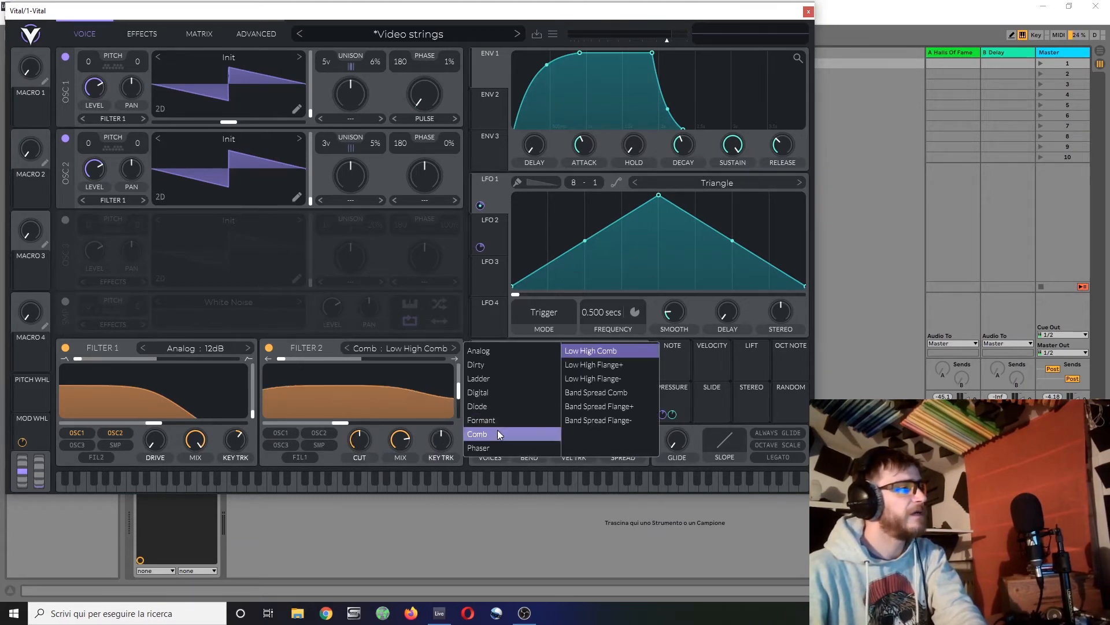
pyautogui.click(456, 393)
pyautogui.moveTo(445, 435); pyautogui.dragTo(439, 335)
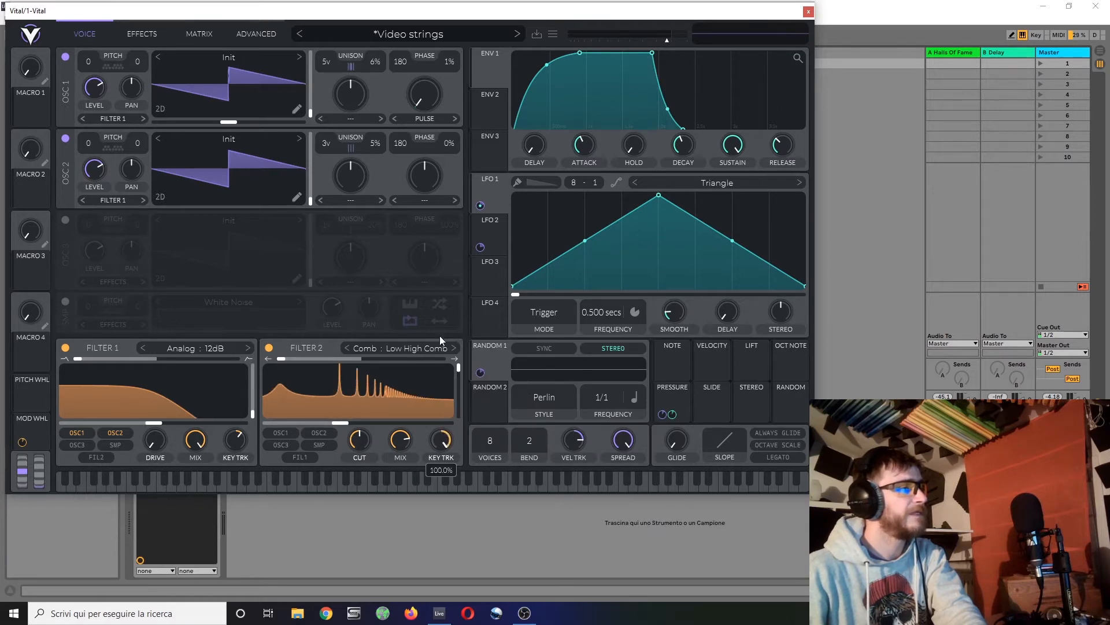
# - Enable the White Noise sample source, route it to Filter 2, and raise the comb filter's Cut
pyautogui.click(65, 302)
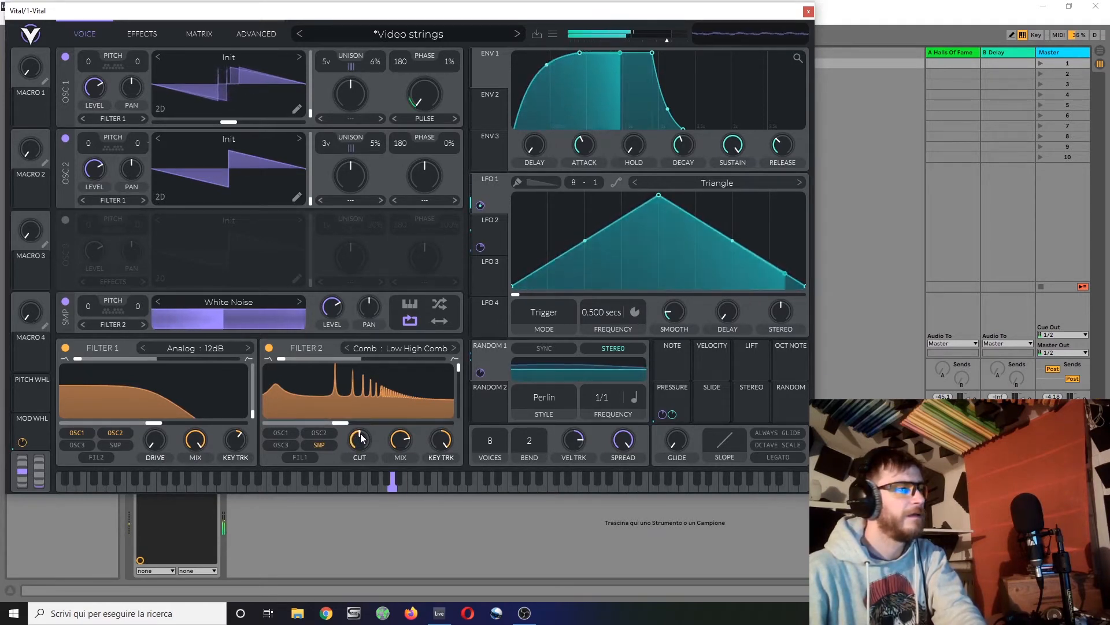
pyautogui.moveTo(356, 435); pyautogui.dragTo(370, 426)
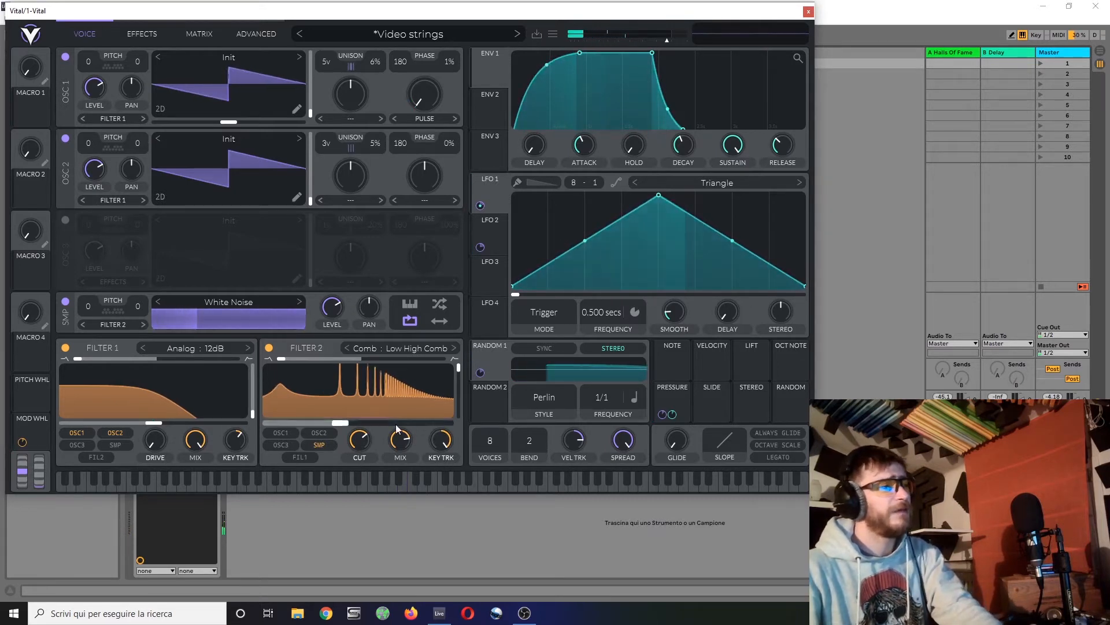
pyautogui.moveTo(359, 439)
pyautogui.mouseDown()
pyautogui.moveTo(363, 401)
pyautogui.moveTo(351, 431)
pyautogui.mouseUp()
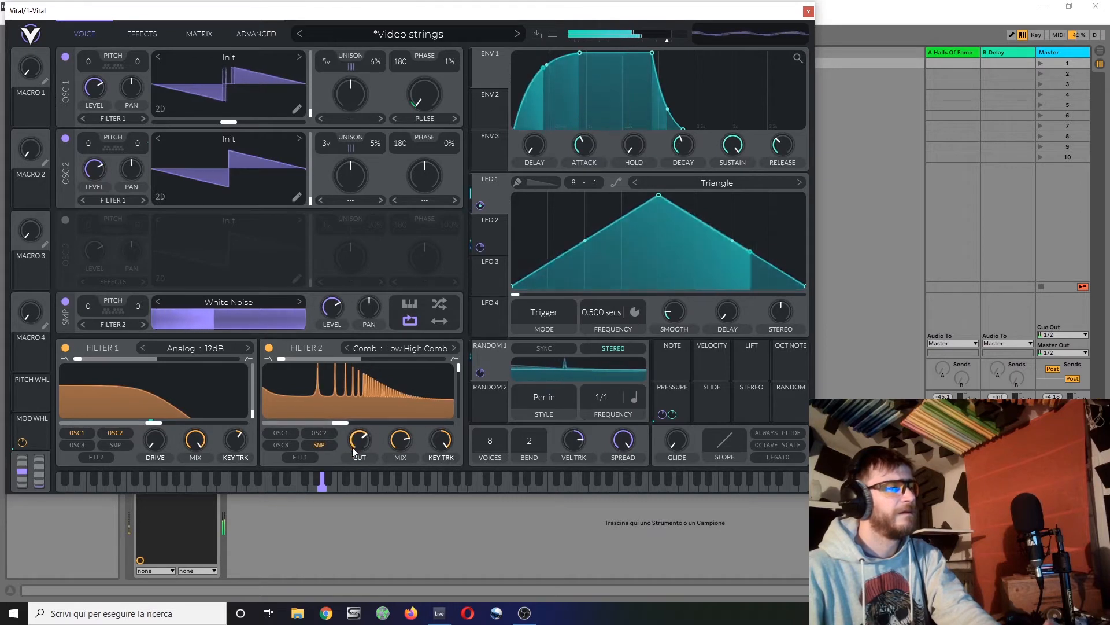
pyautogui.moveTo(360, 444)
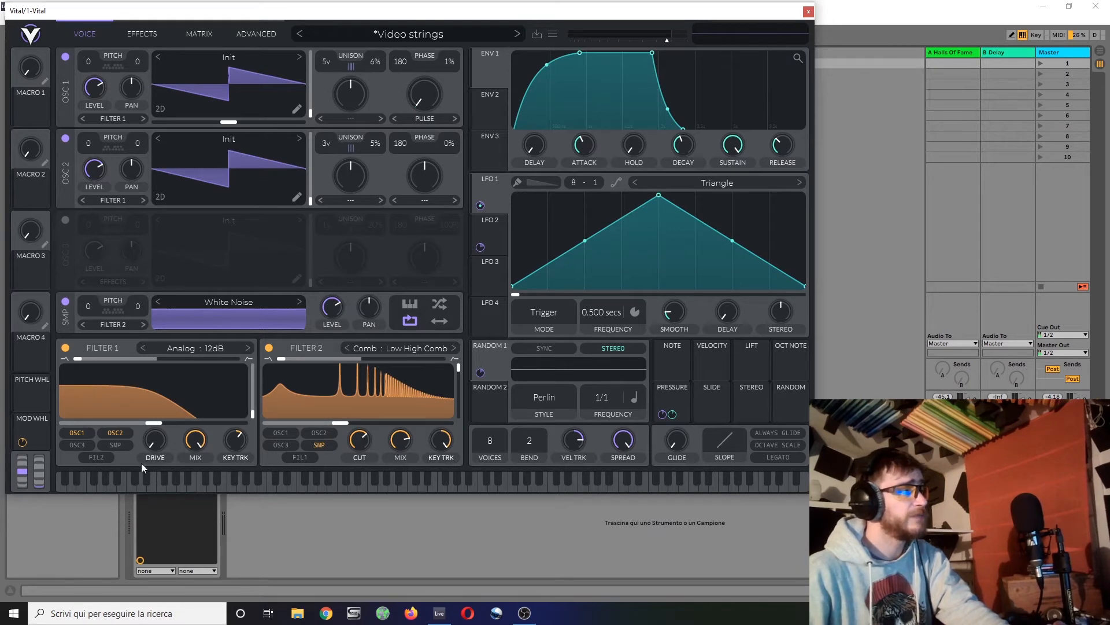
# - Feed Filter 2's output into Filter 1 and fine-tune the comb filter's Cut
pyautogui.click(106, 457)
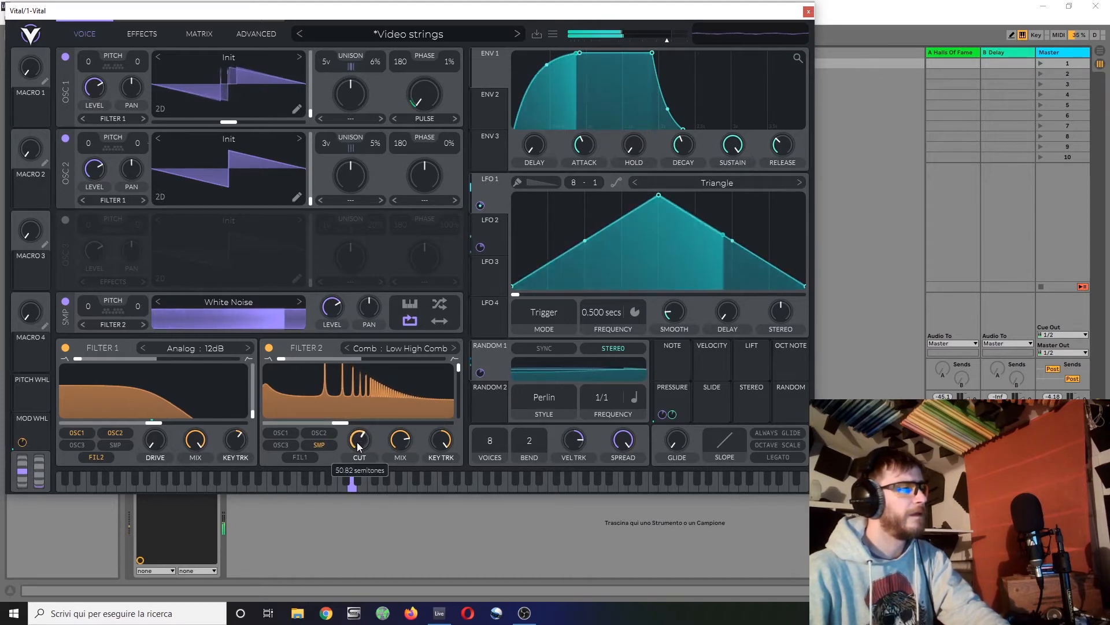
pyautogui.moveTo(358, 447); pyautogui.dragTo(358, 446)
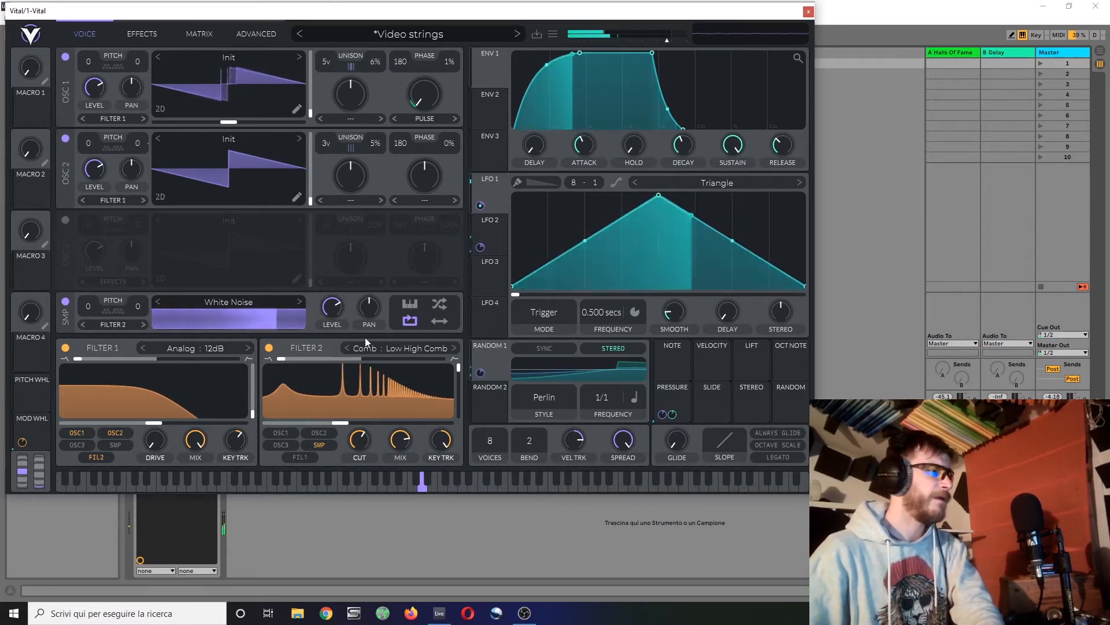
# - Set Filter 2's mix to maximum and the White Noise sample's level to 0.465
pyautogui.moveTo(328, 322)
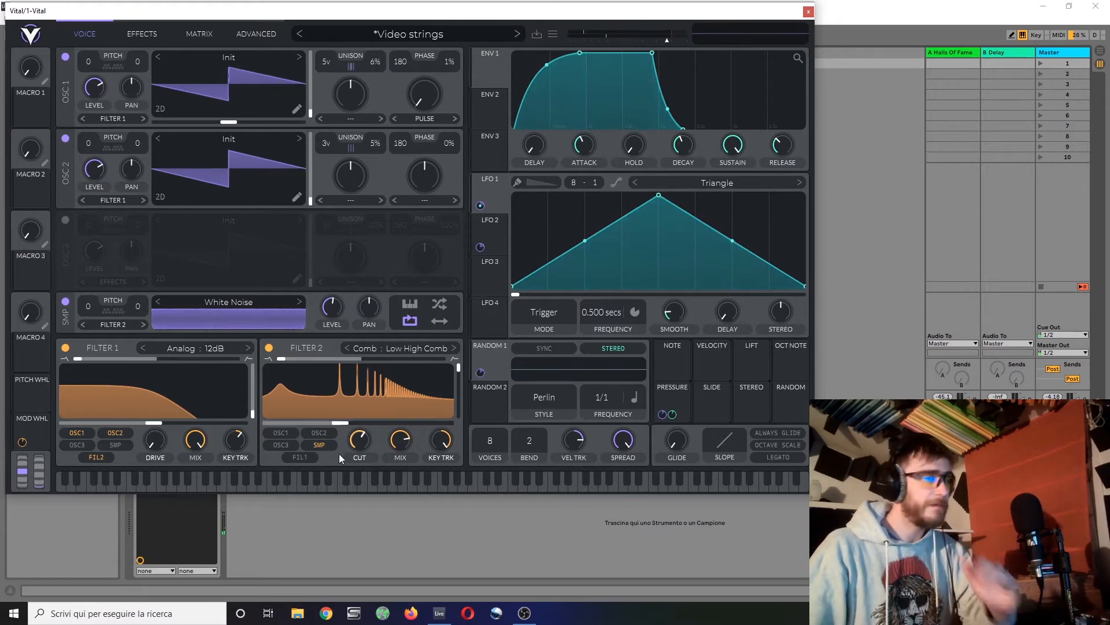
pyautogui.moveTo(401, 442); pyautogui.dragTo(417, 401)
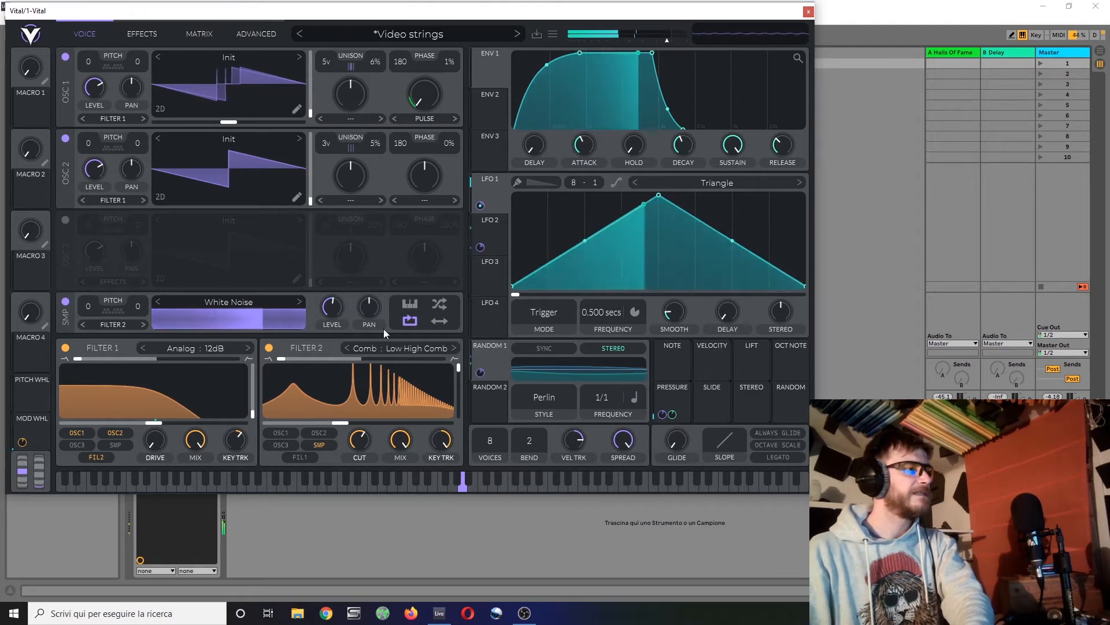
pyautogui.moveTo(338, 306); pyautogui.dragTo(346, 296)
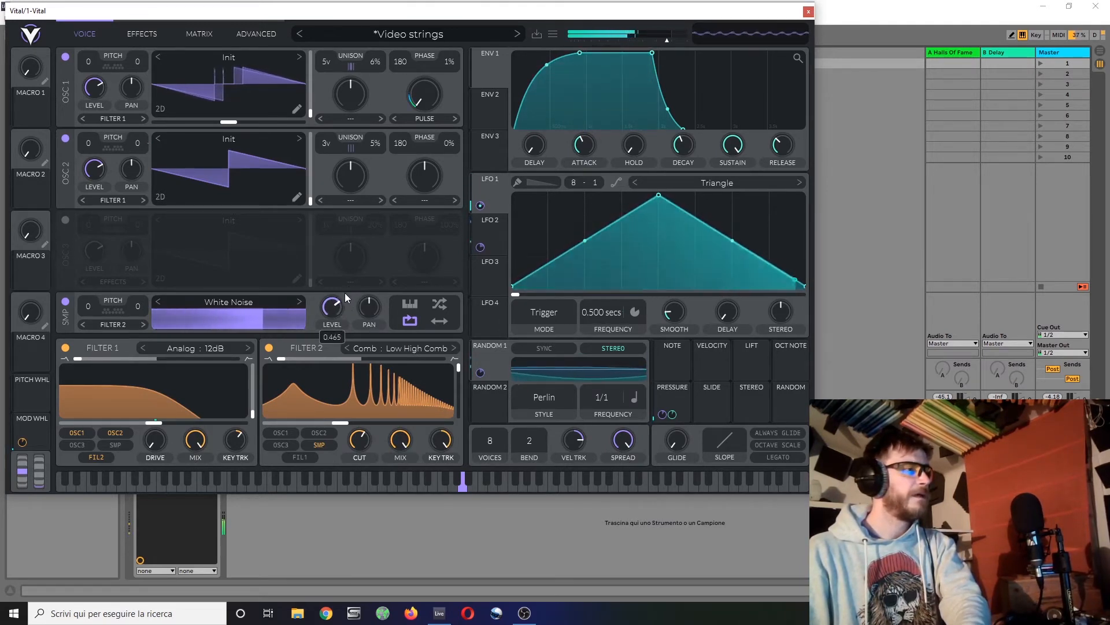
# - Assign the mod wheel as a modulation source for the Cut of the comb filter in Filter 2
pyautogui.click(319, 444)
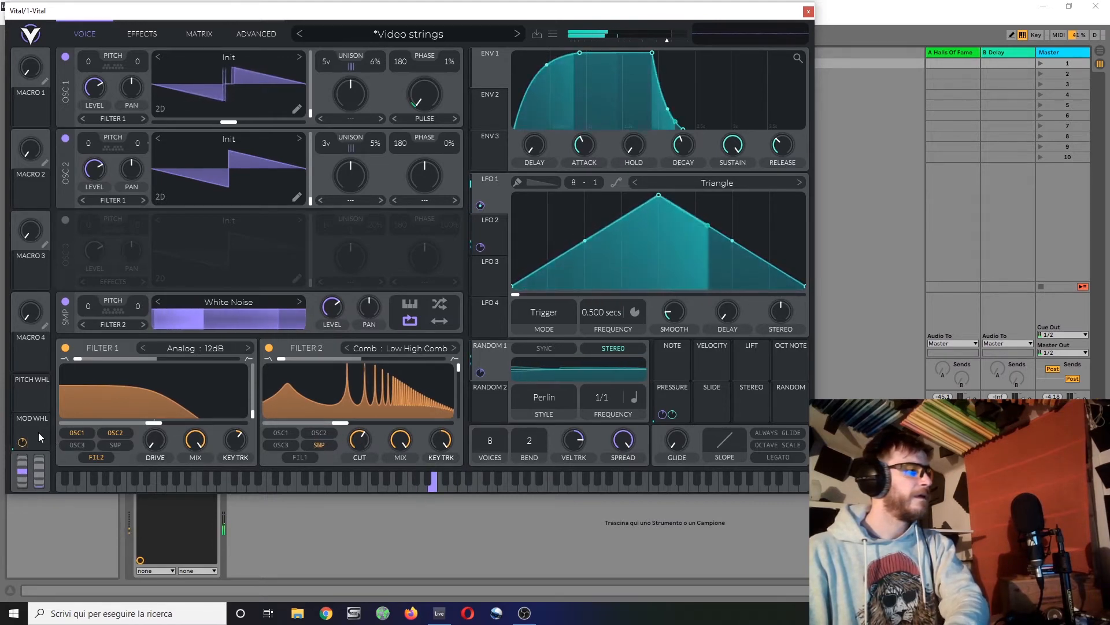
pyautogui.moveTo(35, 431); pyautogui.dragTo(361, 468)
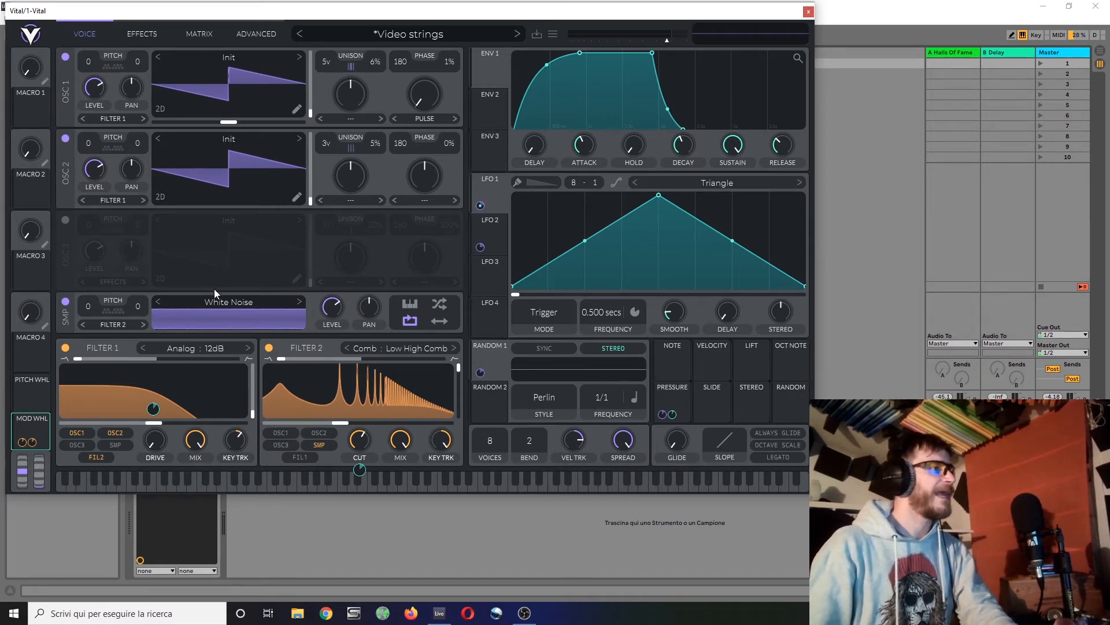
# - Thin the patch to a solo string: turn off Oscillator 1 and the Chorus effect, leaving Oscillator 2 with 1 unison voice
pyautogui.click(65, 58)
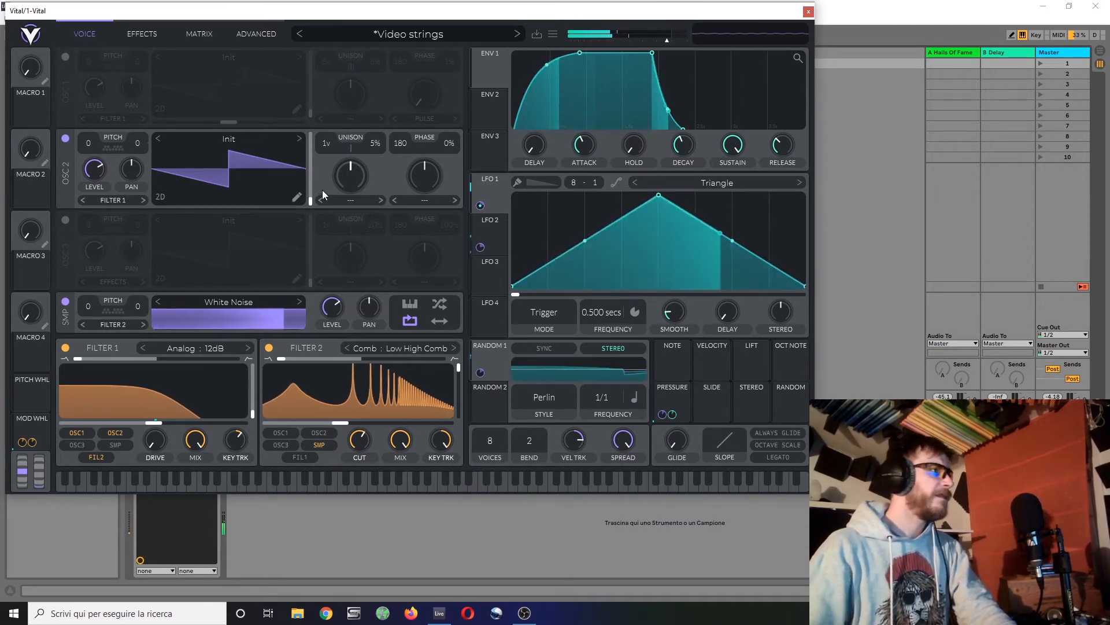
pyautogui.click(141, 34)
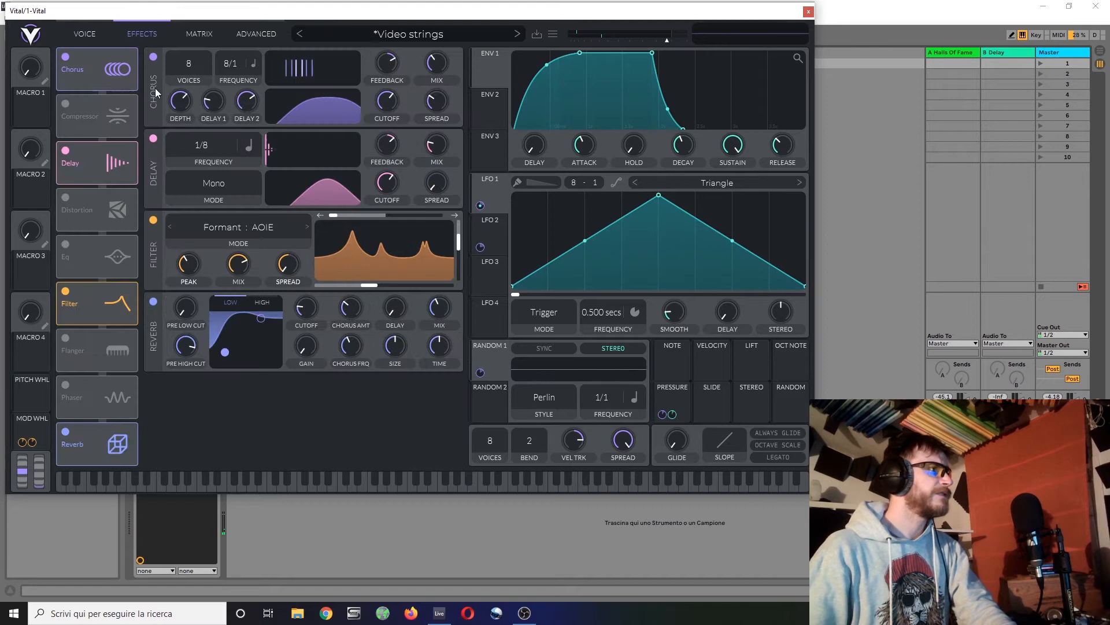
pyautogui.click(154, 57)
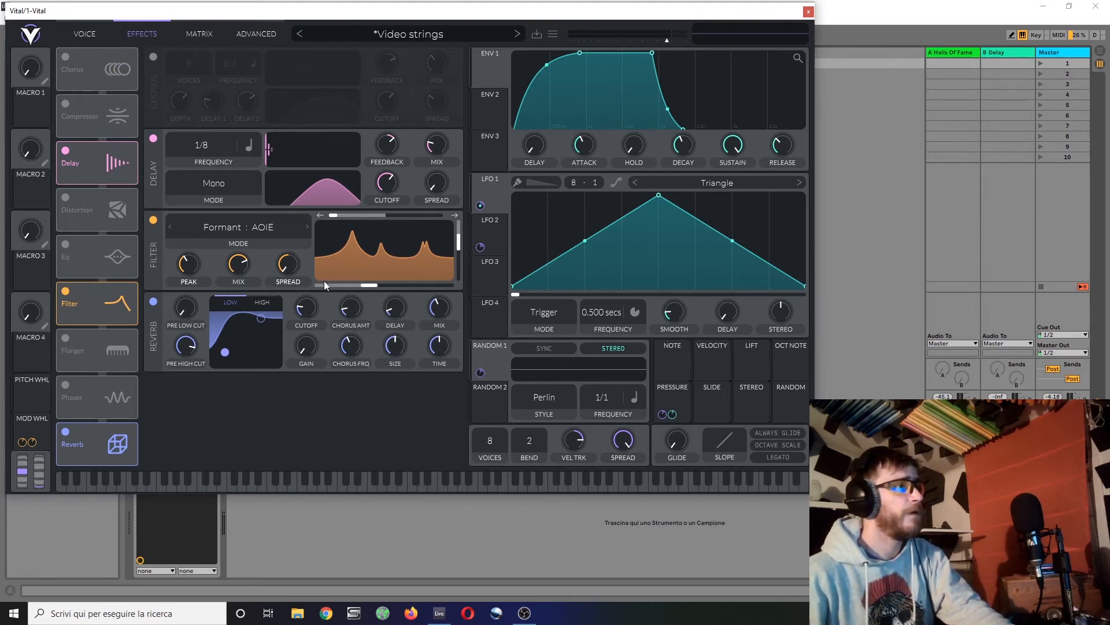
pyautogui.click(84, 33)
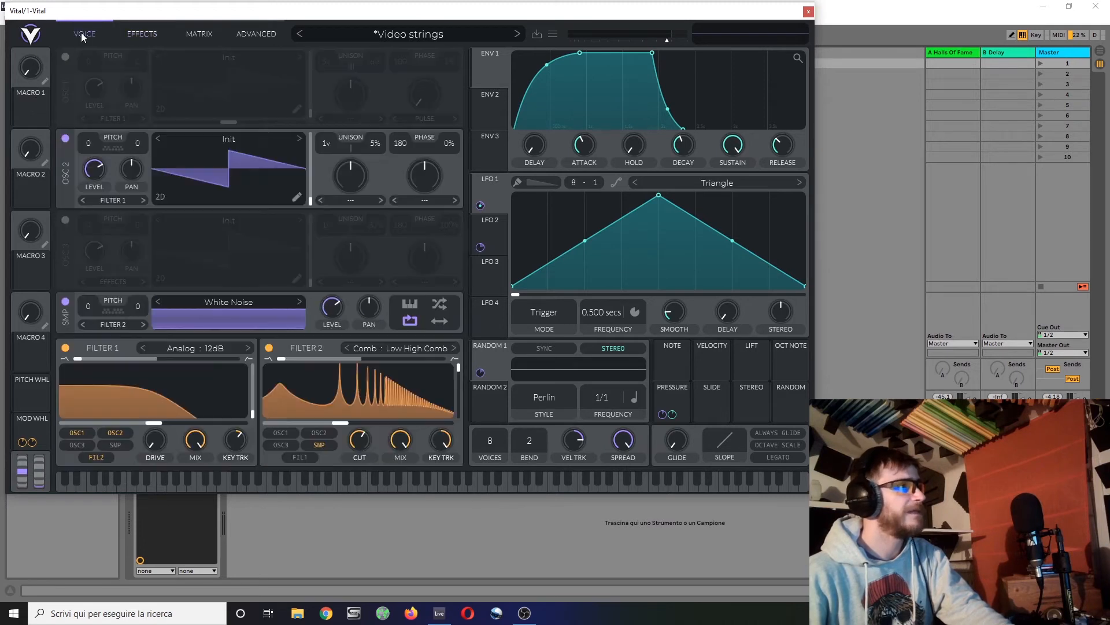